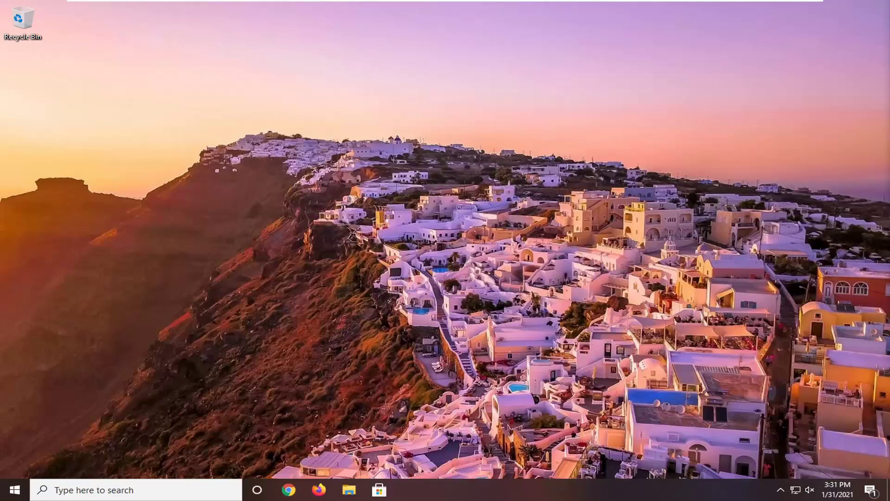
Launch regedit from Start search as administrator, approve the UAC prompt, and focus its window.
{"action": "left_click", "coordinate": [14, 490]}
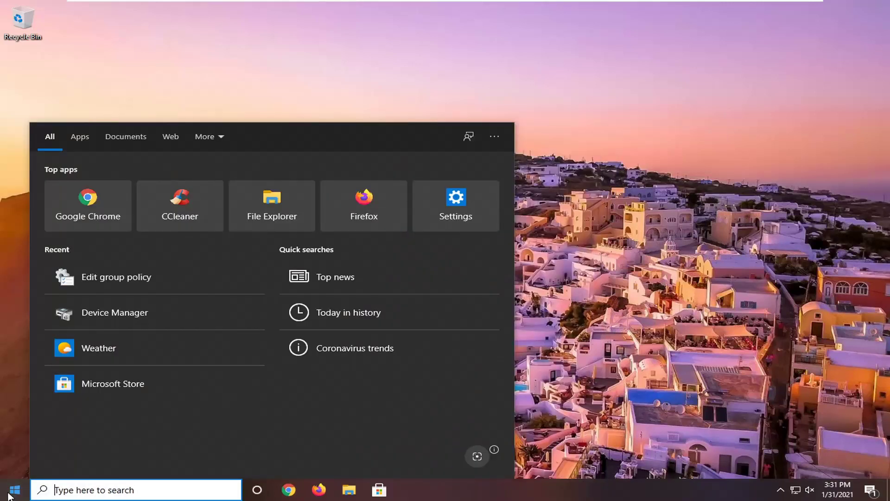
{"action": "type", "text": "regedit"}
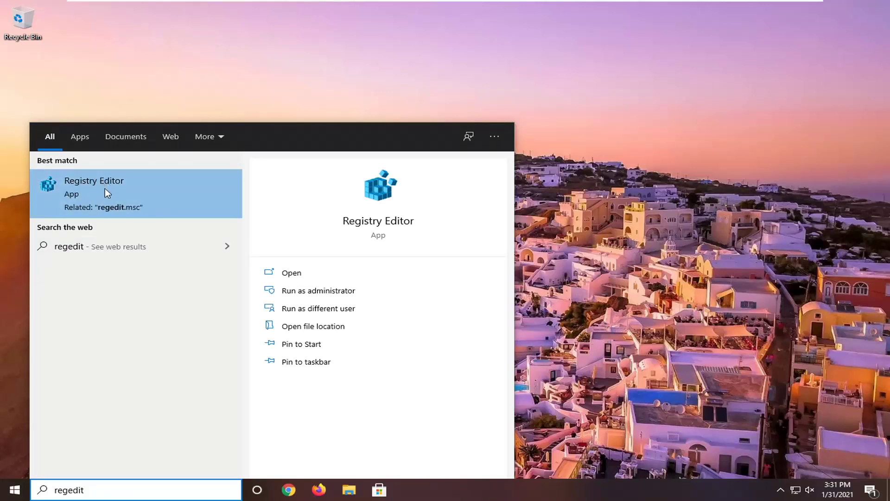
{"action": "right_click", "coordinate": [87, 187]}
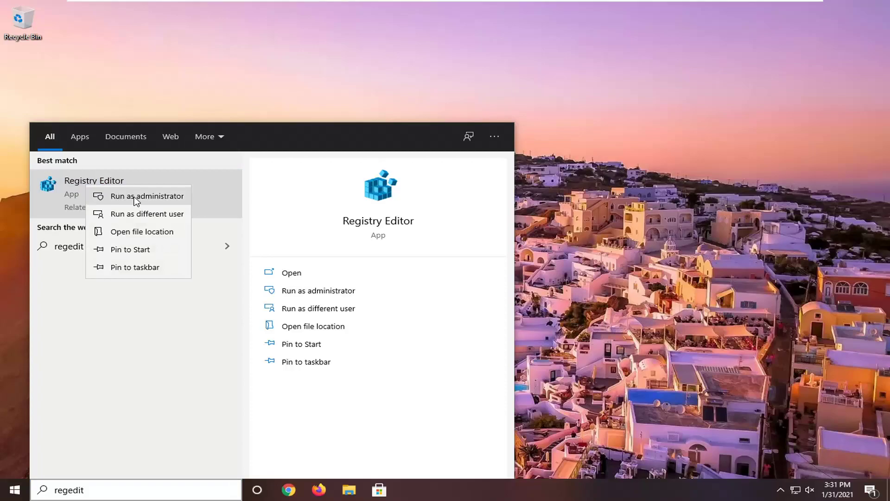
{"action": "left_click", "coordinate": [136, 197]}
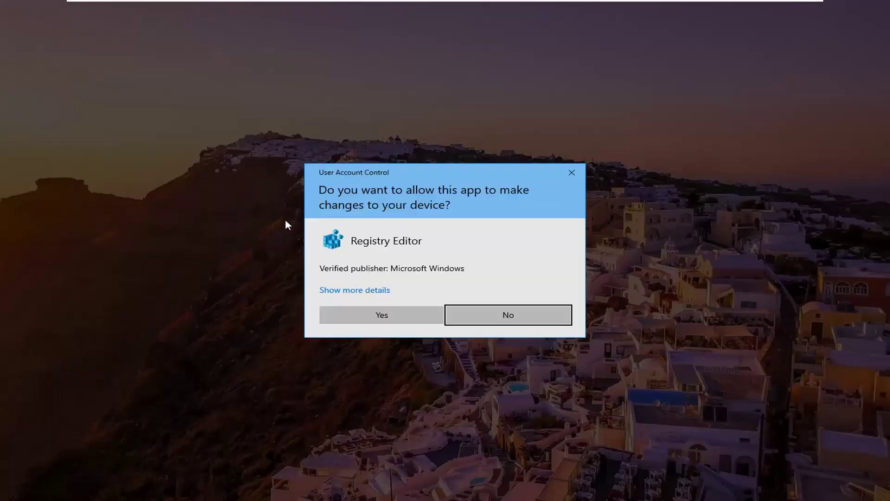
{"action": "left_click", "coordinate": [380, 315]}
{"action": "left_click", "coordinate": [362, 66]}
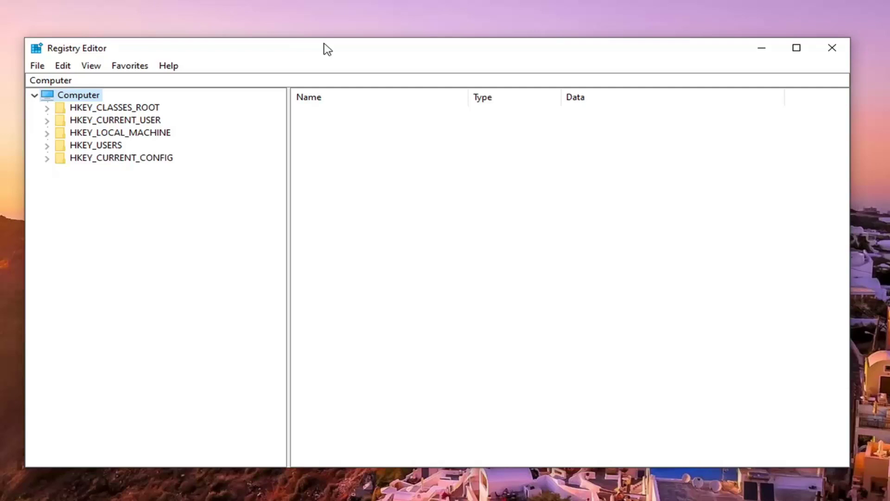
{"action": "left_click", "coordinate": [38, 66]}
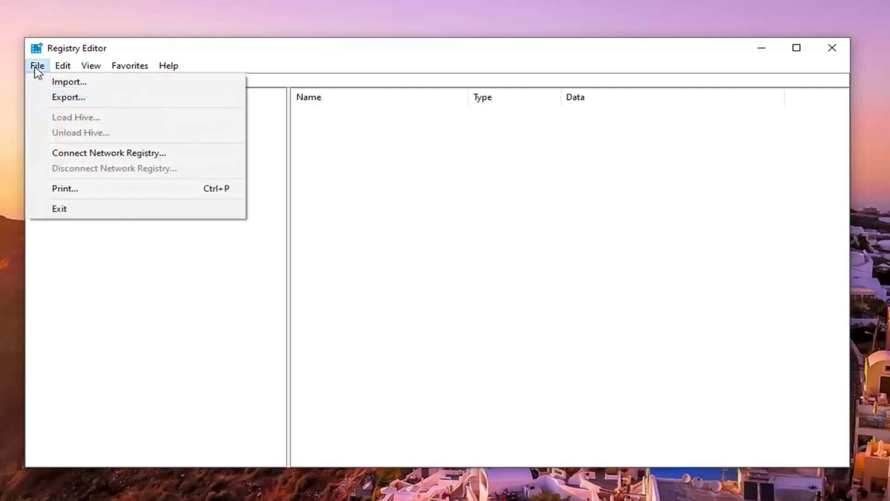
{"action": "left_click", "coordinate": [68, 96]}
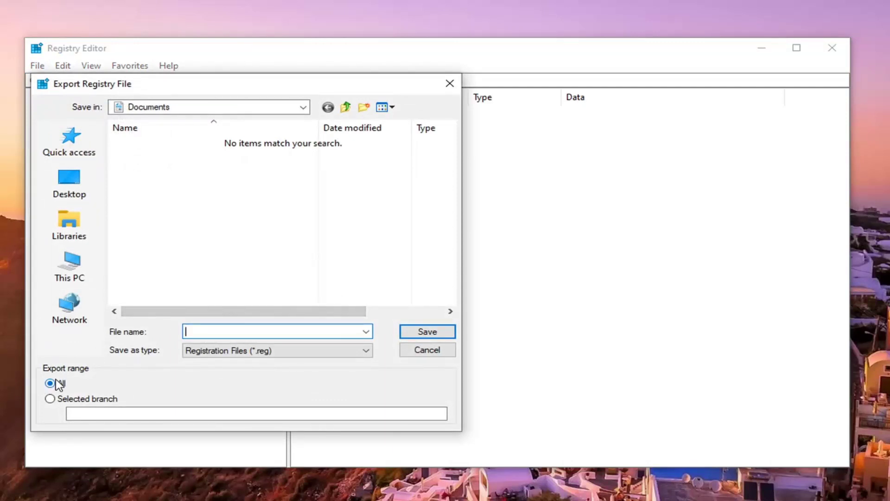
{"action": "left_click", "coordinate": [70, 183]}
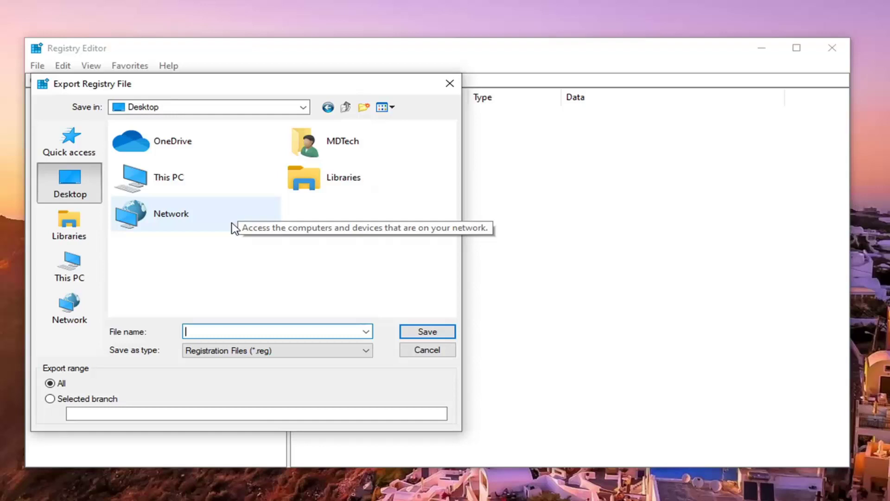
{"action": "left_click", "coordinate": [426, 351]}
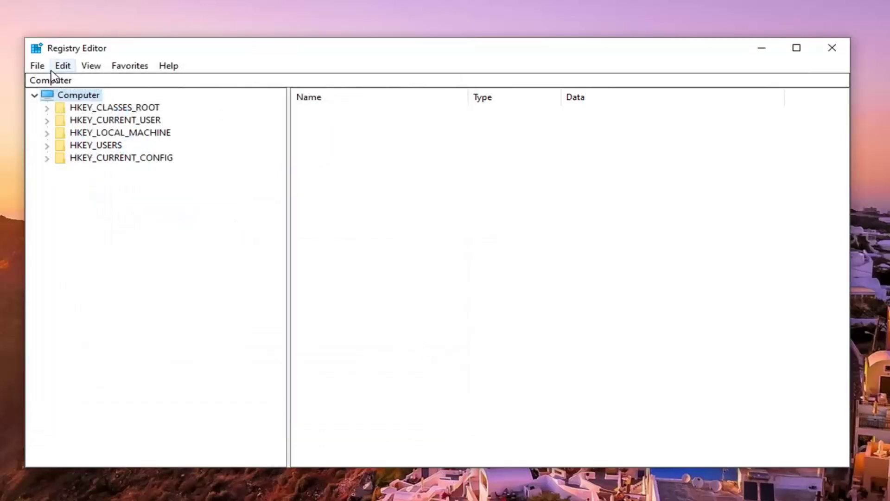
{"action": "left_click", "coordinate": [37, 65]}
{"action": "left_click", "coordinate": [68, 81]}
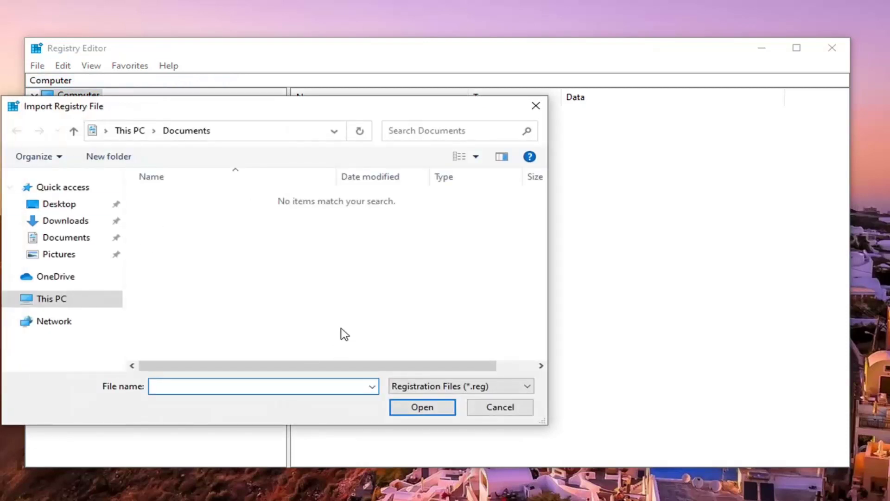
{"action": "left_click", "coordinate": [499, 407]}
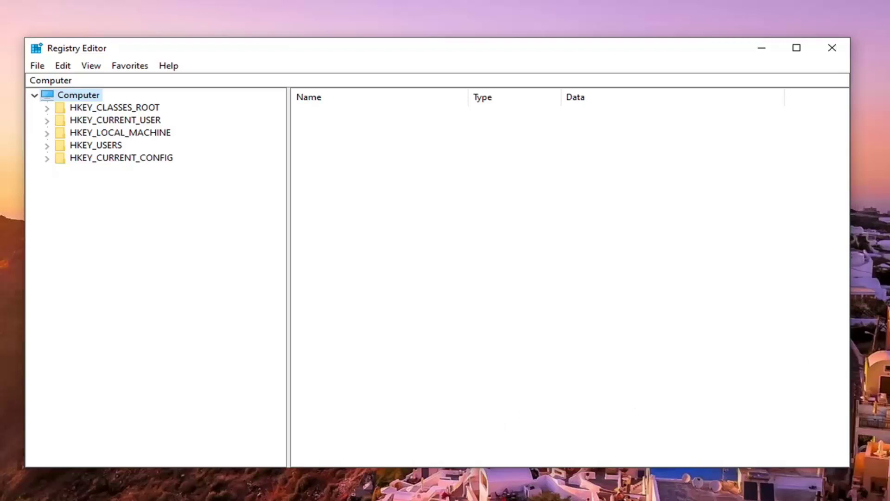
Expand HKEY_USERS\.DEFAULT\Software\Microsoft\Windows\CurrentVersion\Bluetooth\ExceptionDB\Addrs in the key tree.
{"action": "left_click", "coordinate": [115, 120]}
{"action": "left_click", "coordinate": [104, 146]}
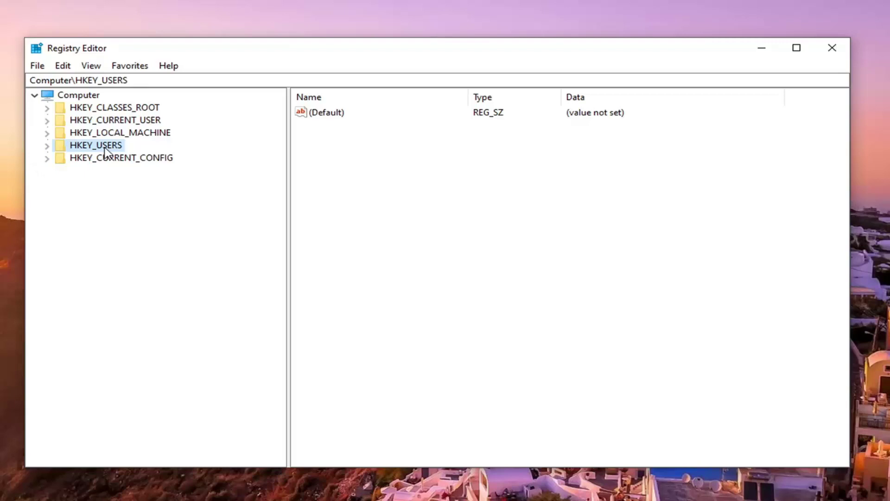
{"action": "double_click", "coordinate": [105, 146]}
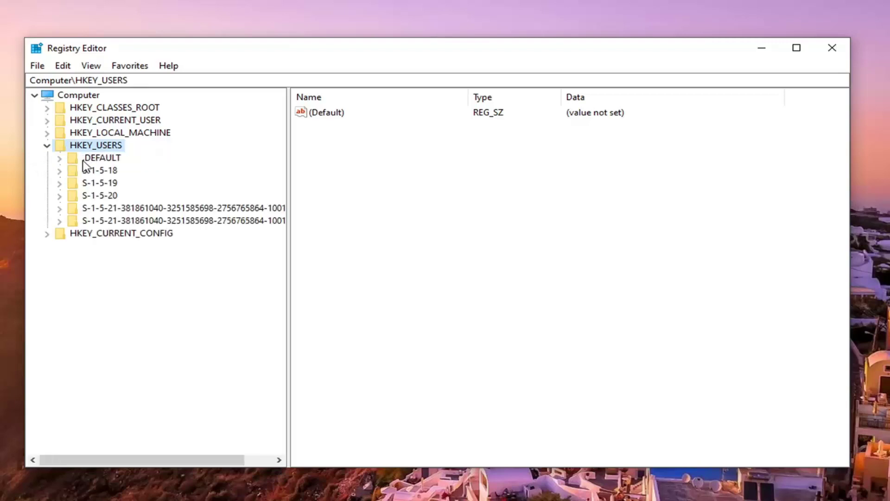
{"action": "double_click", "coordinate": [100, 158]}
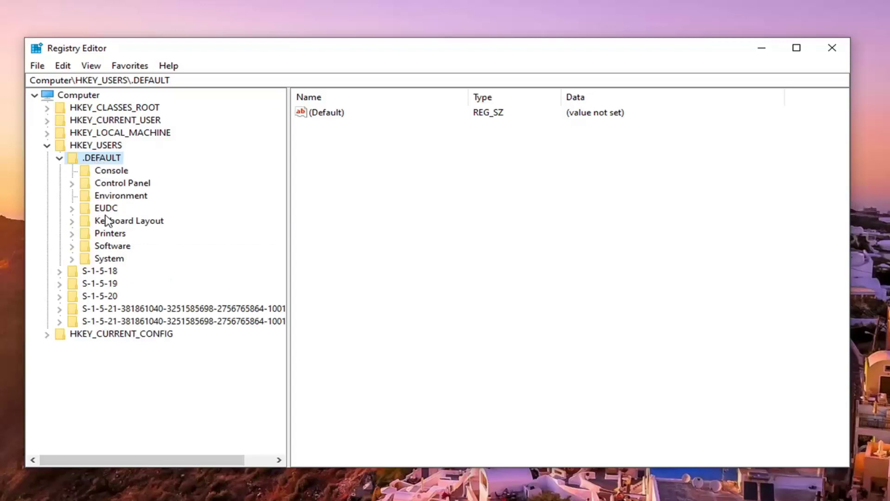
{"action": "double_click", "coordinate": [113, 246]}
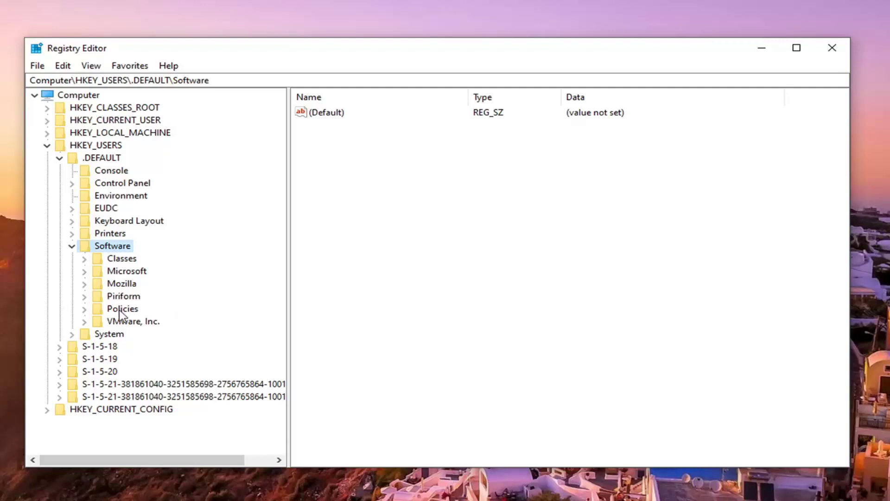
{"action": "double_click", "coordinate": [127, 270]}
{"action": "scroll", "coordinate": [122, 276], "scroll_direction": "down", "scroll_amount": 3}
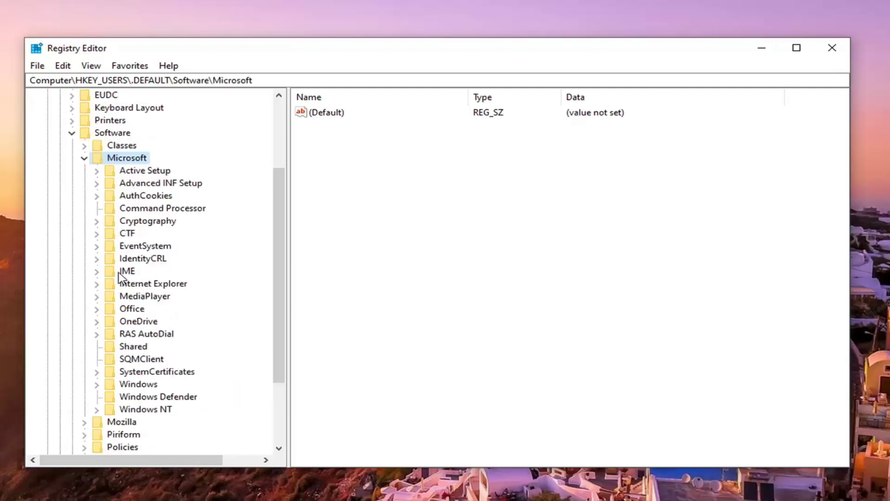
{"action": "scroll", "coordinate": [133, 279], "scroll_direction": "down", "scroll_amount": 3}
{"action": "scroll", "coordinate": [140, 285], "scroll_direction": "down", "scroll_amount": 2}
{"action": "double_click", "coordinate": [143, 286]}
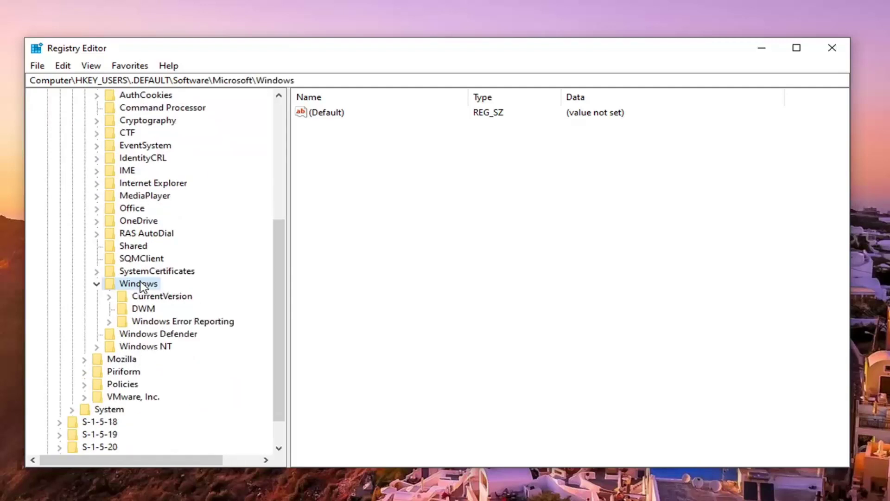
{"action": "double_click", "coordinate": [162, 296]}
{"action": "scroll", "coordinate": [165, 348], "scroll_direction": "down", "scroll_amount": 1}
{"action": "scroll", "coordinate": [165, 351], "scroll_direction": "down", "scroll_amount": 1}
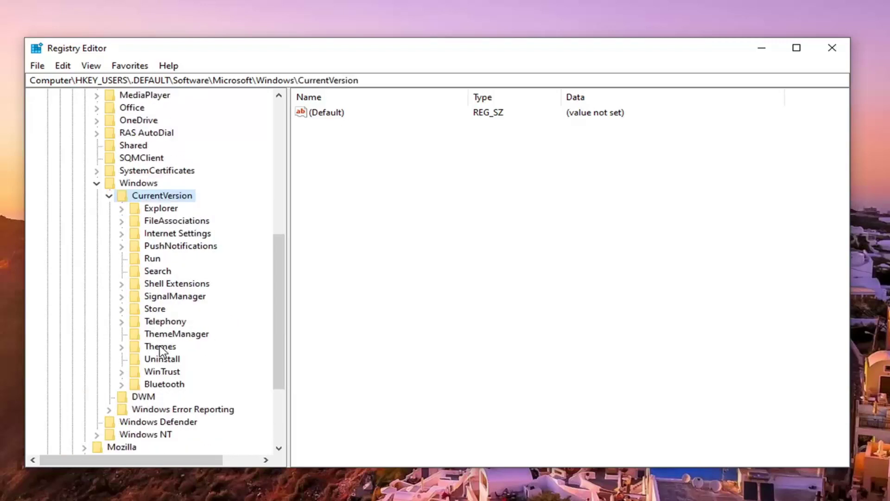
{"action": "double_click", "coordinate": [165, 384]}
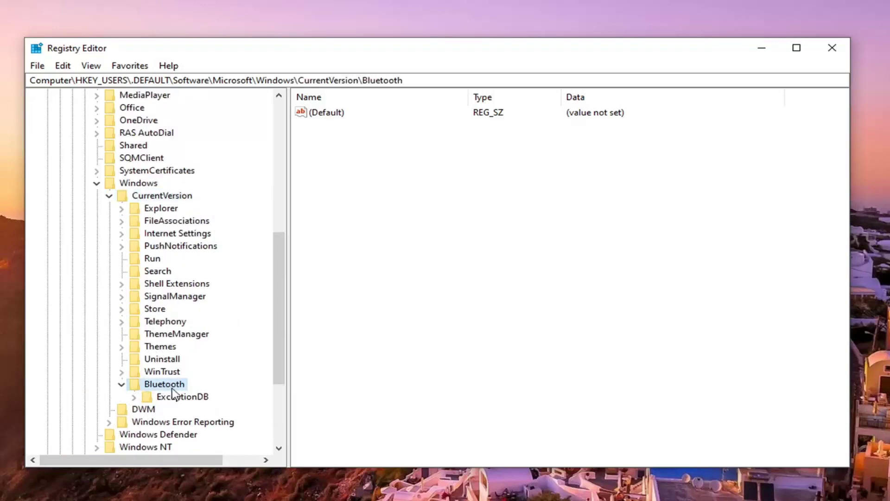
{"action": "scroll", "coordinate": [173, 389], "scroll_direction": "down", "scroll_amount": 1}
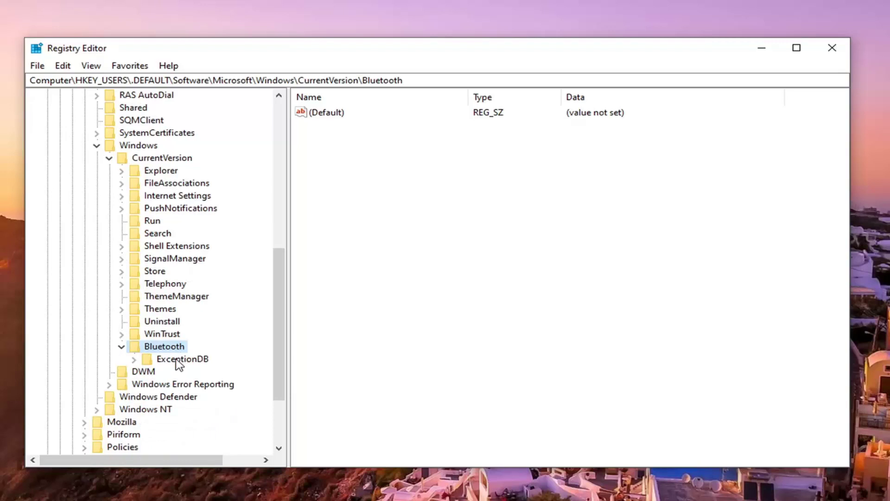
{"action": "double_click", "coordinate": [182, 359]}
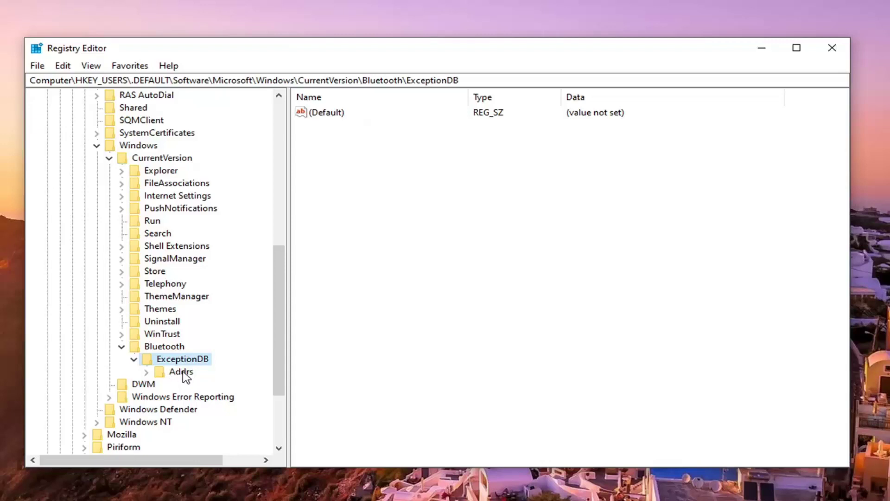
{"action": "double_click", "coordinate": [181, 372]}
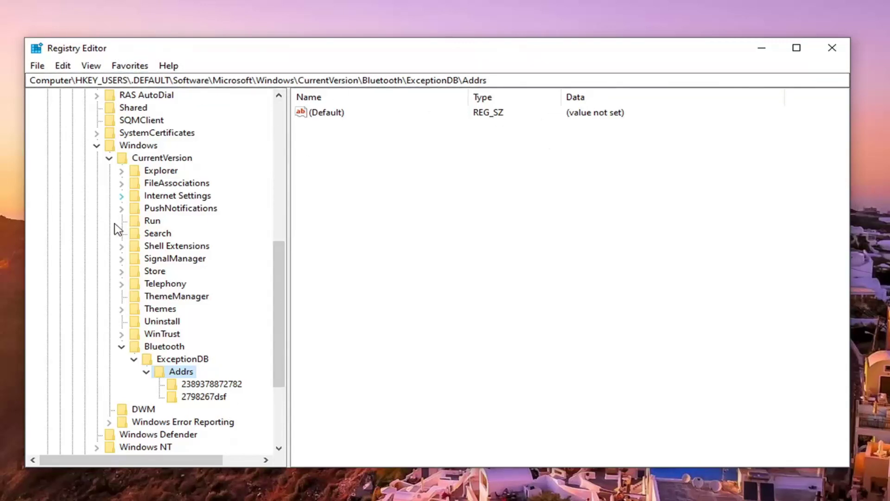
{"action": "left_click", "coordinate": [202, 384]}
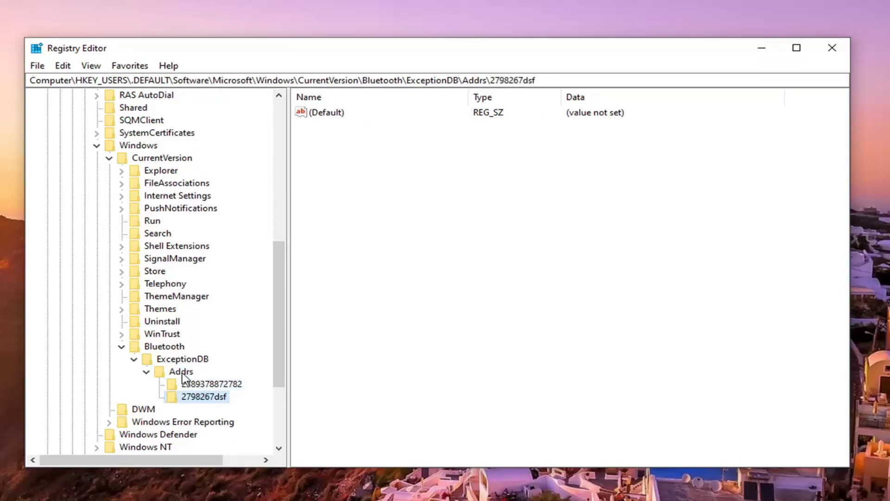
{"action": "left_click", "coordinate": [182, 371]}
{"action": "left_click", "coordinate": [202, 384]}
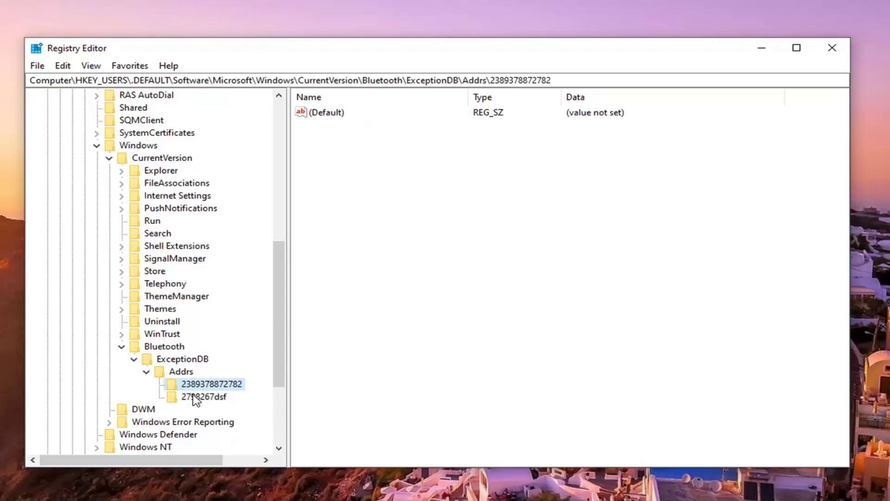
{"action": "left_click", "coordinate": [180, 371]}
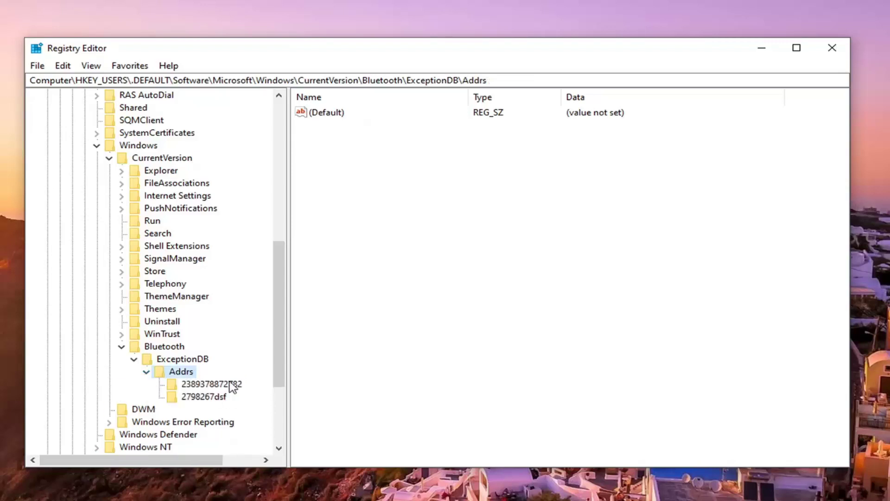
{"action": "left_click", "coordinate": [209, 384]}
{"action": "left_click", "coordinate": [203, 397]}
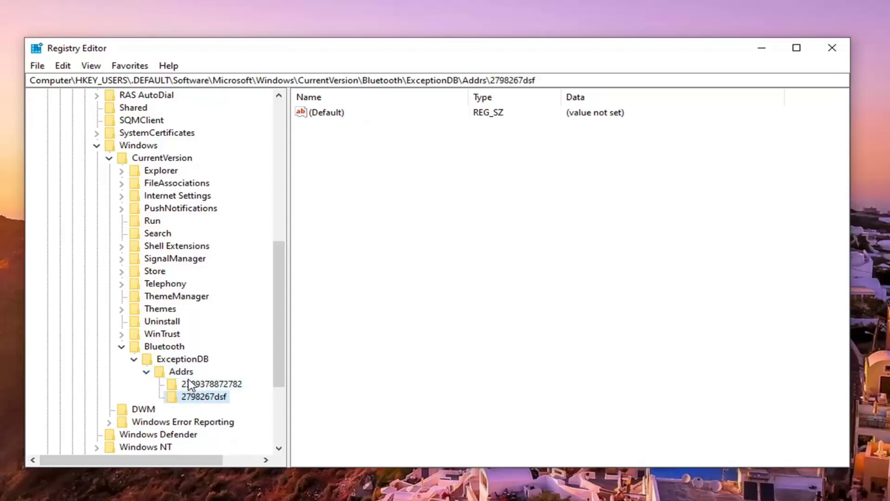
{"action": "left_click", "coordinate": [209, 384]}
{"action": "left_click", "coordinate": [146, 371]}
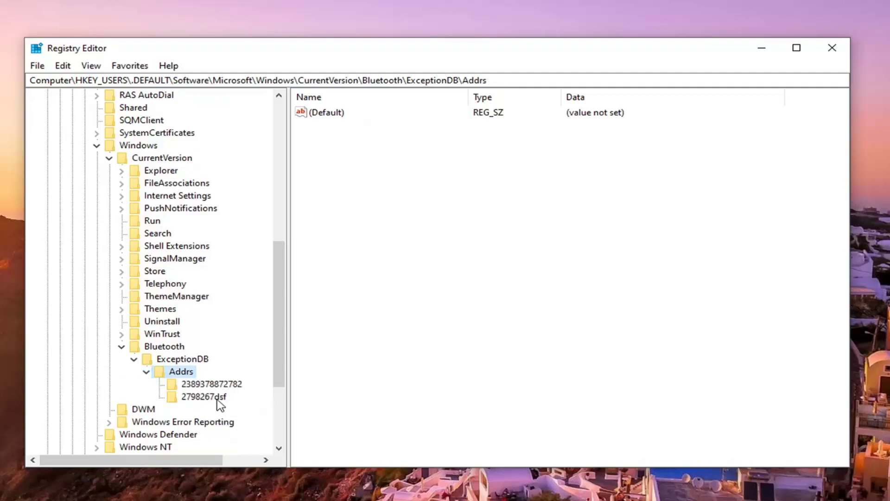
{"action": "right_click", "coordinate": [202, 384]}
{"action": "left_click", "coordinate": [238, 440]}
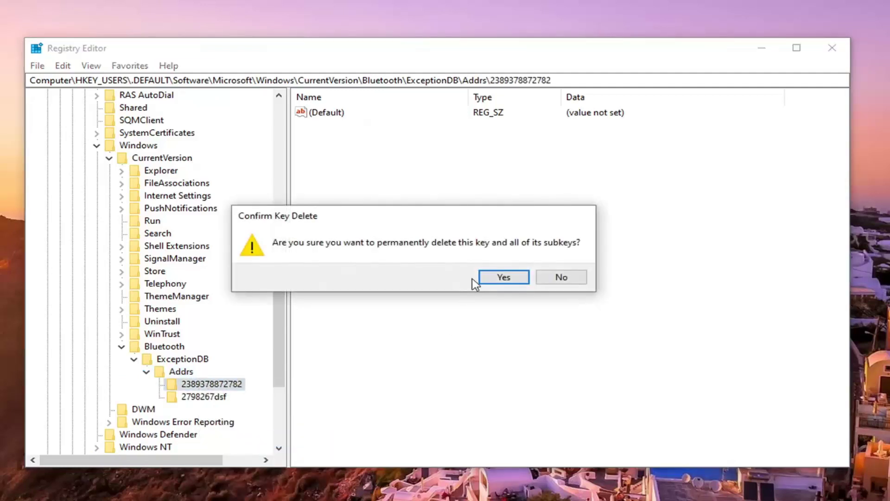
{"action": "left_click", "coordinate": [487, 276]}
{"action": "right_click", "coordinate": [202, 385]}
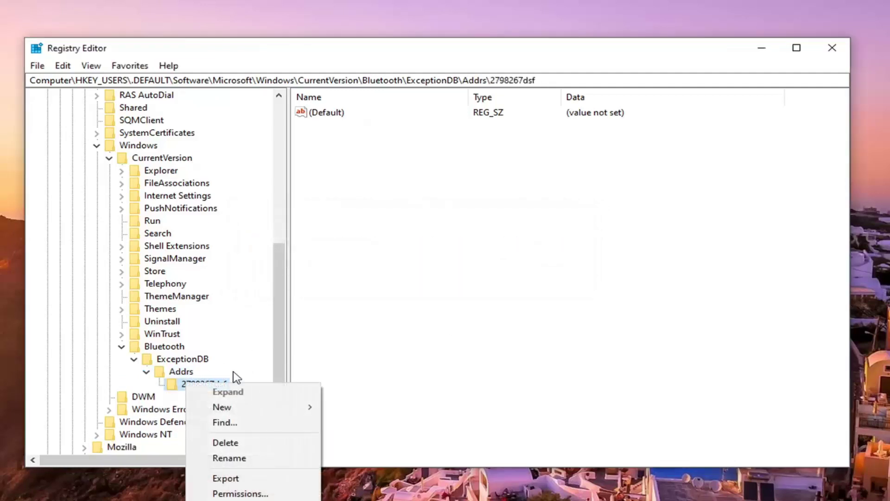
{"action": "left_click", "coordinate": [240, 440]}
{"action": "left_click", "coordinate": [499, 276]}
{"action": "left_click", "coordinate": [134, 359]}
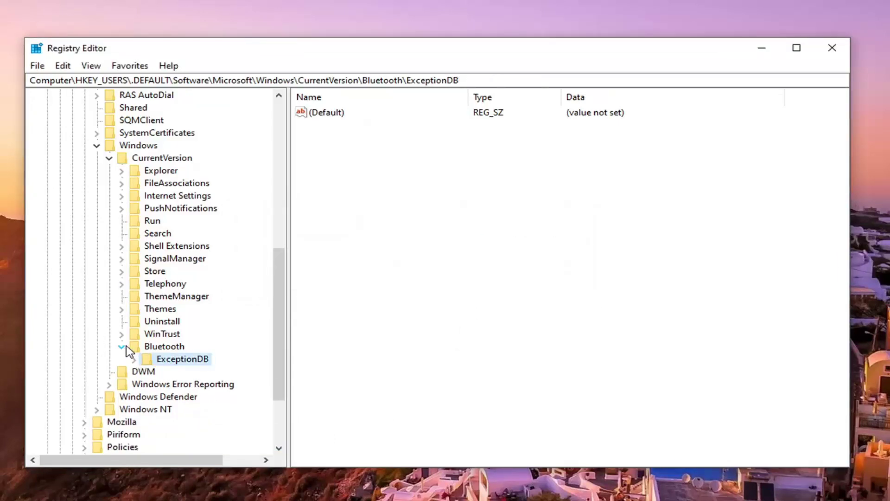
Collapse the tree from CurrentVersion up to Computer, then close Registry Editor.
{"action": "left_click", "coordinate": [128, 156]}
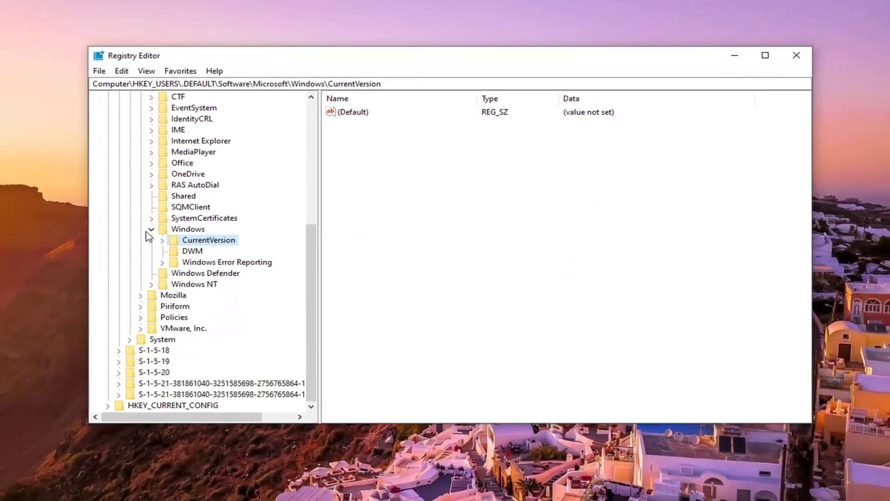
{"action": "left_click", "coordinate": [116, 143]}
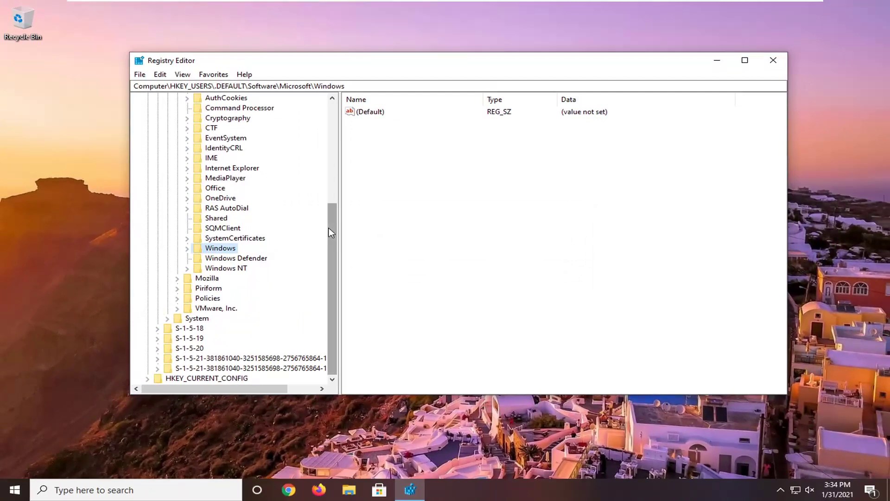
{"action": "left_click_drag", "start_coordinate": [329, 228], "coordinate": [330, 105]}
{"action": "left_click", "coordinate": [177, 238]}
{"action": "left_click", "coordinate": [167, 217]}
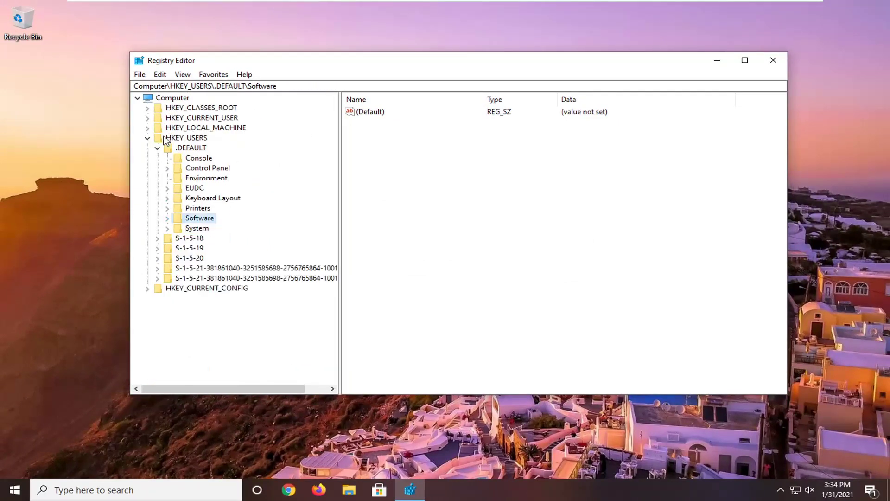
{"action": "left_click", "coordinate": [158, 148]}
{"action": "left_click", "coordinate": [147, 138]}
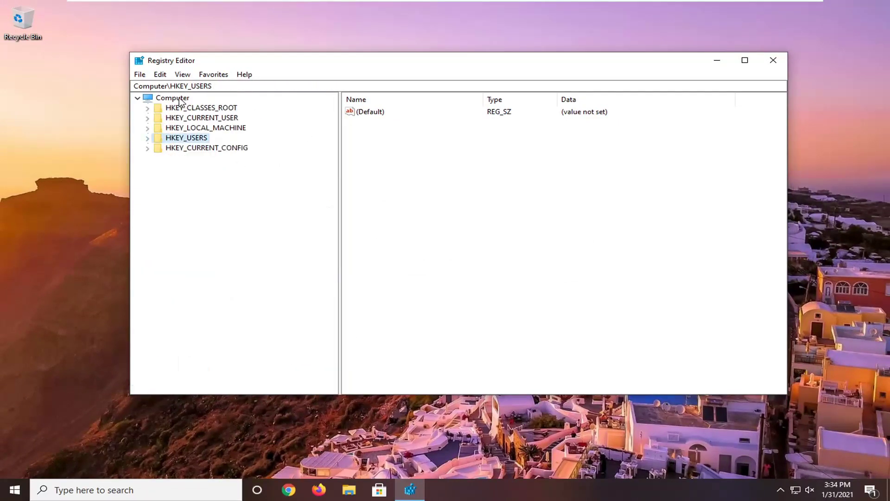
{"action": "left_click", "coordinate": [172, 97]}
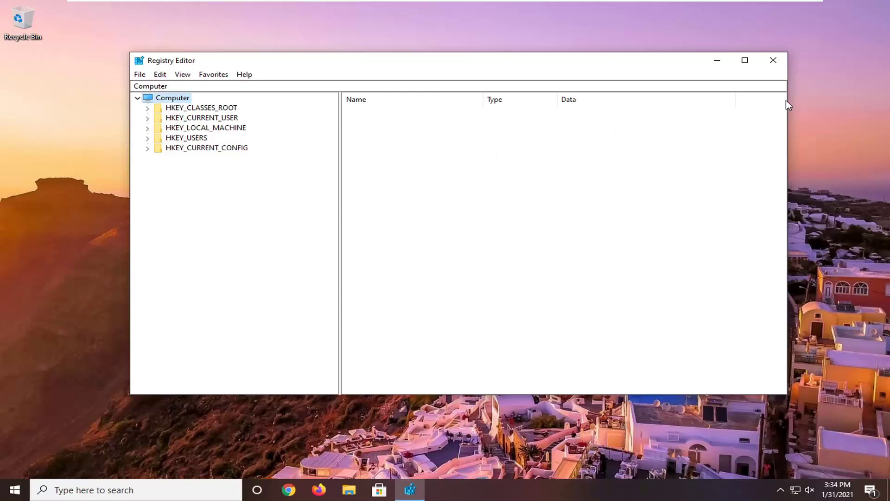
{"action": "left_click", "coordinate": [770, 63]}
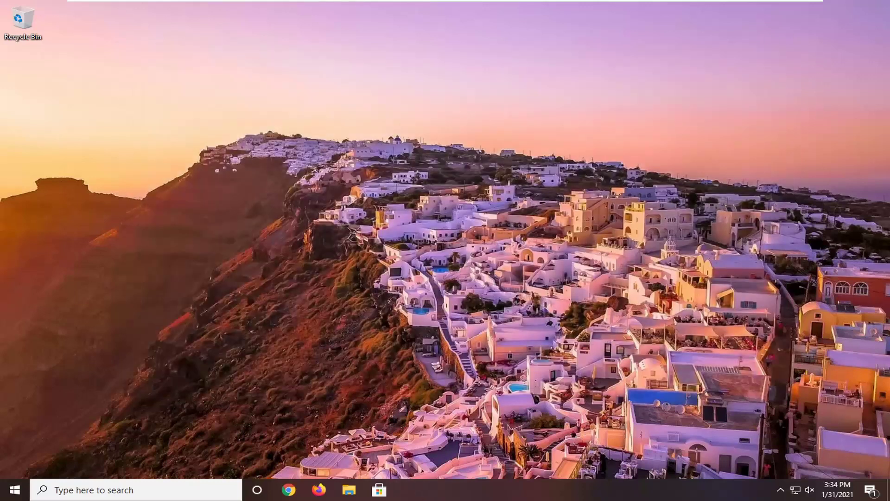